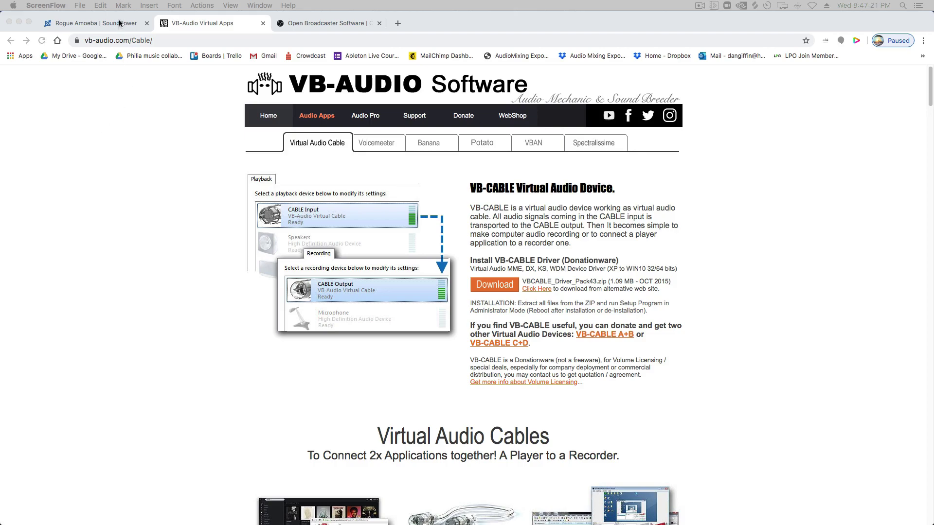
Step: Skim the VB-Audio VB-Cable page and the Rogue Amoeba Soundflower tab, finishing on the OBS site
click(183, 18)
scroll(202, 307, down, 10)
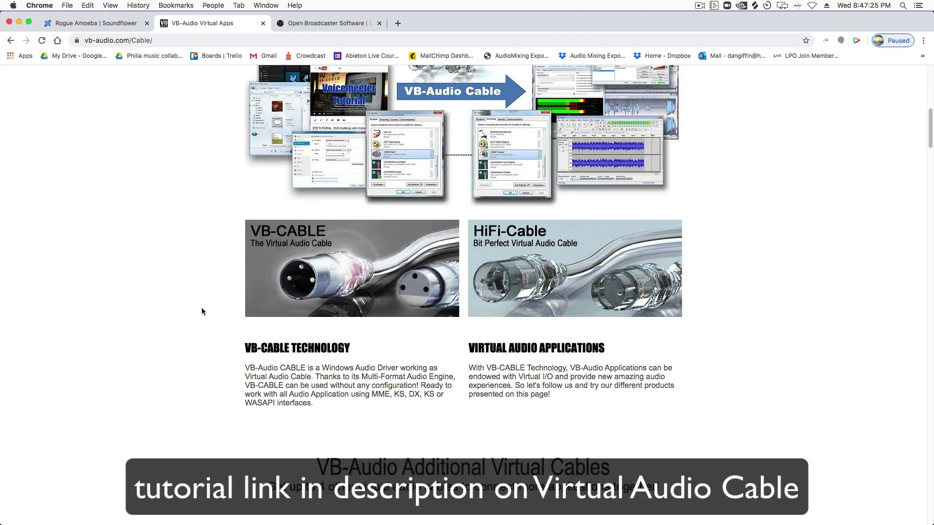
scroll(202, 307, up, 10)
click(92, 23)
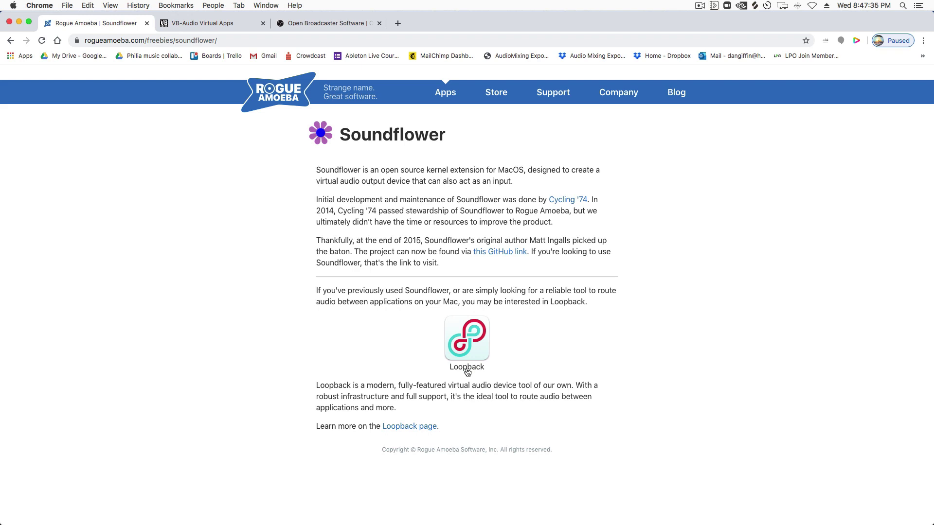
key(ctrl+shift+Tab)
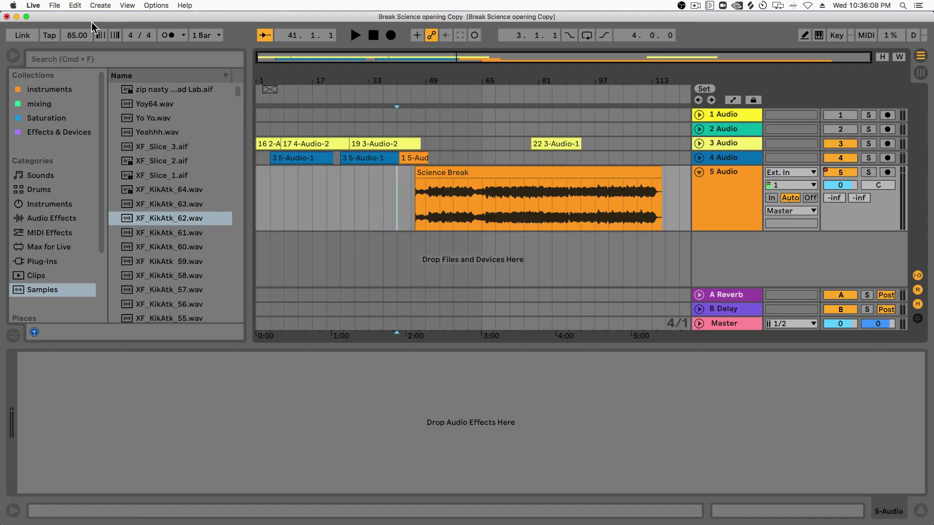
Step: Set Live's Audio Output Device to Soundflower (2ch) in Preferences > Audio, then close Preferences
click(29, 4)
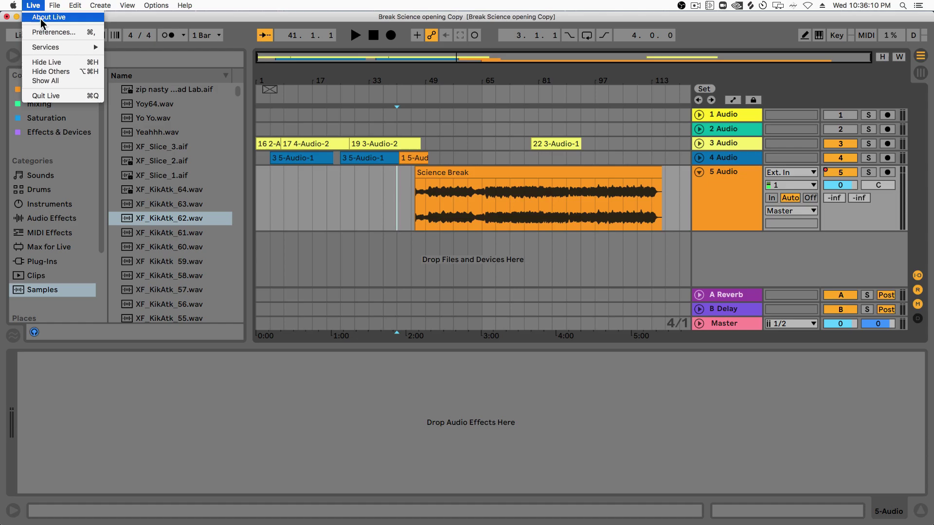
click(41, 29)
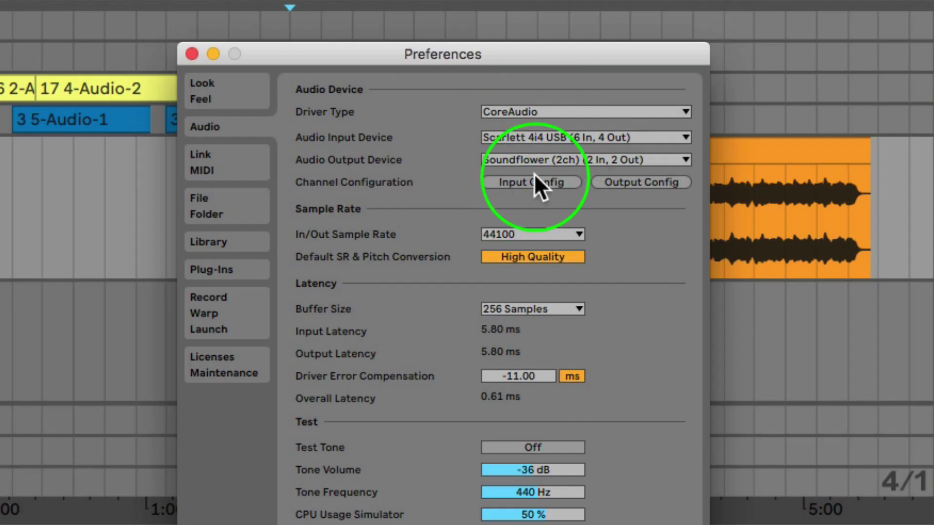
click(524, 160)
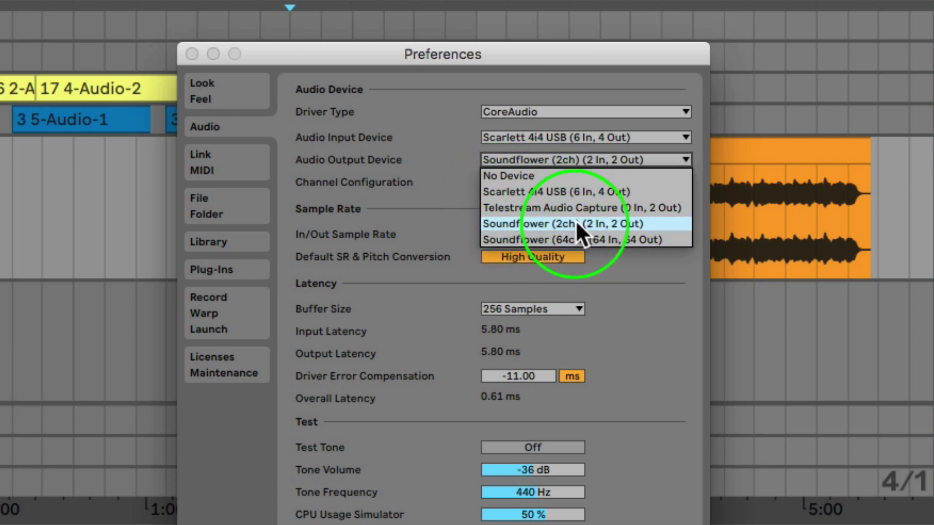
click(555, 222)
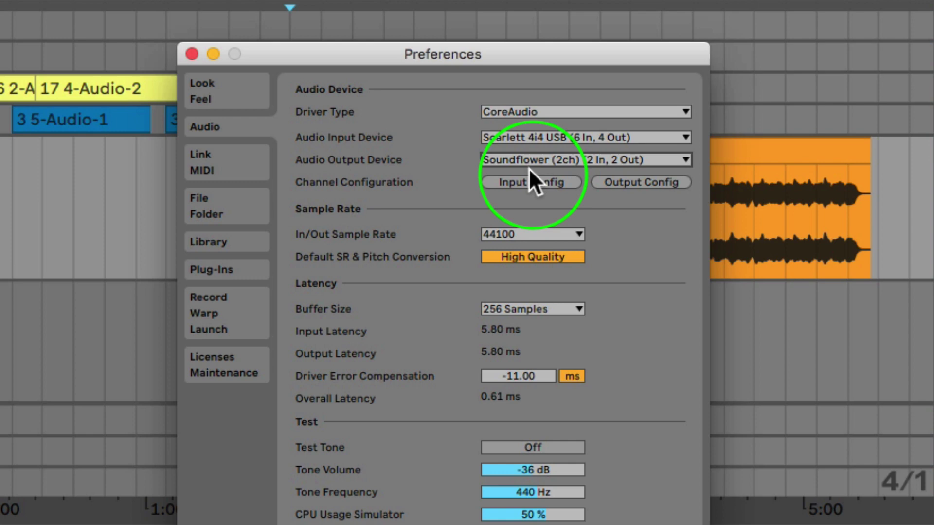
click(551, 163)
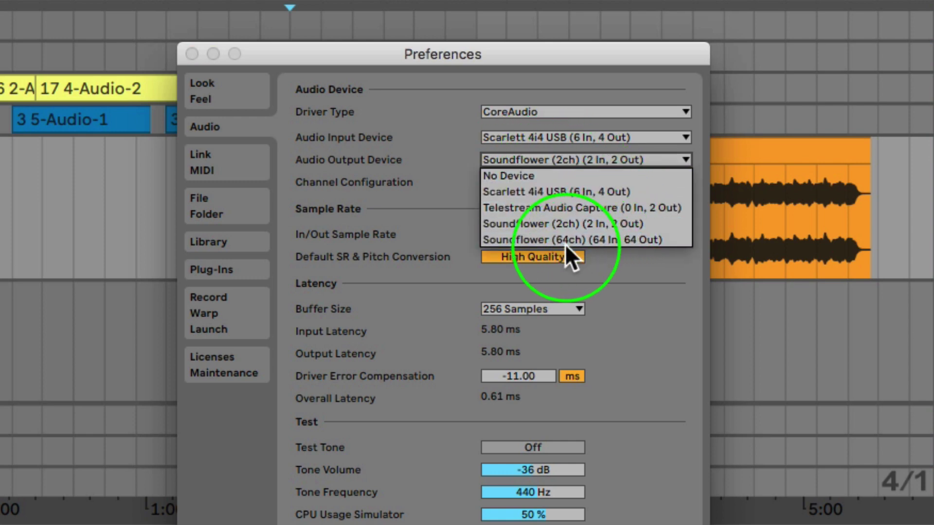
click(559, 223)
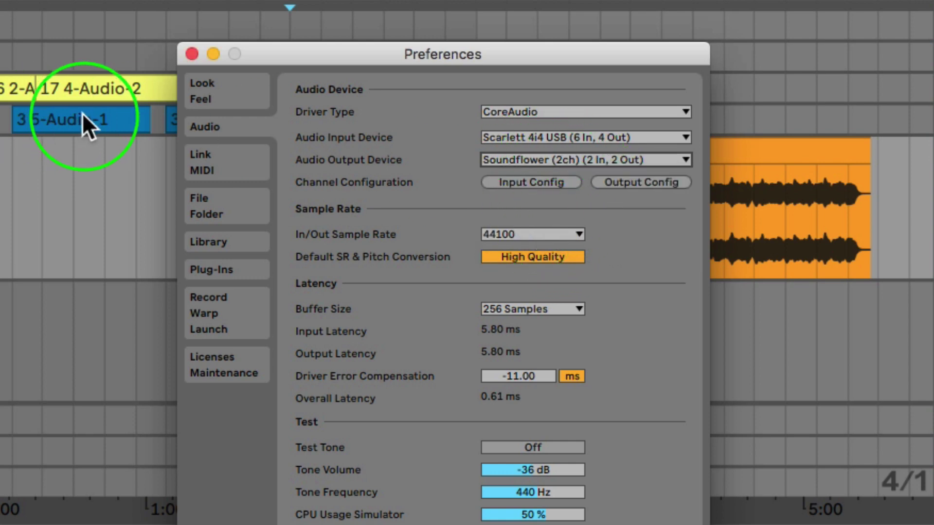
click(192, 54)
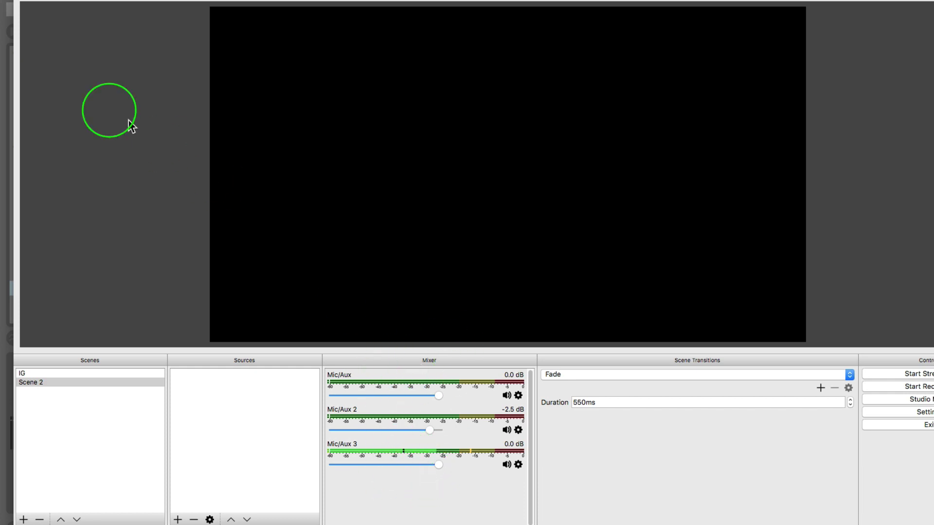
Step: In the OBS Audio settings, keep Mic/Auxiliary Audio device 1 on Soundflower (2ch)
click(34, 0)
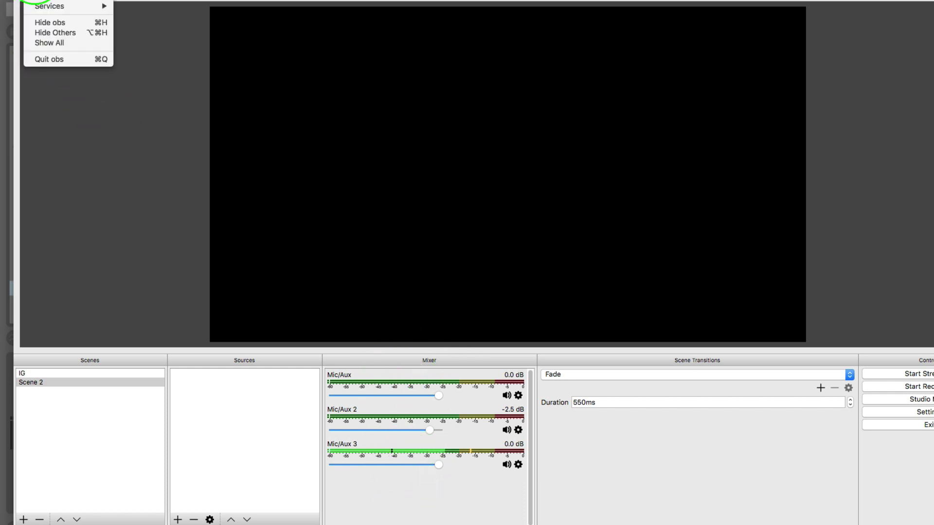
click(52, 1)
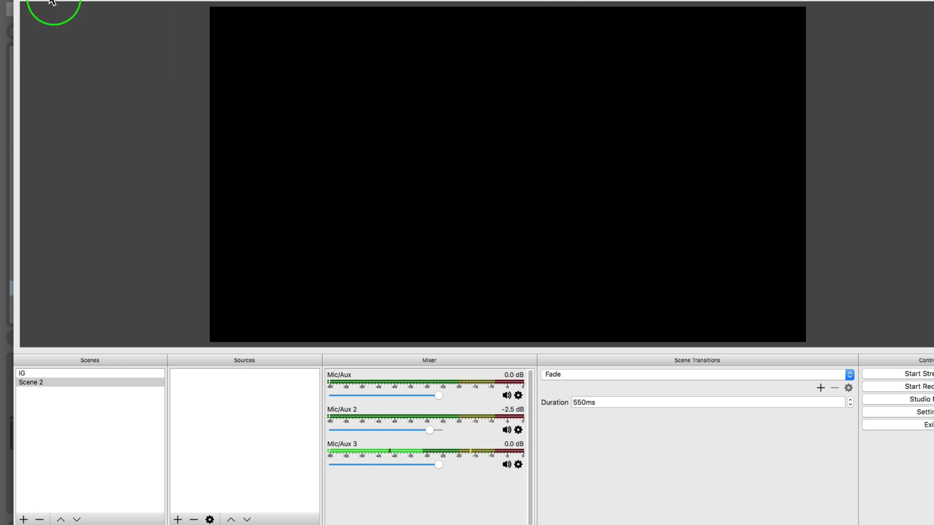
click(289, 169)
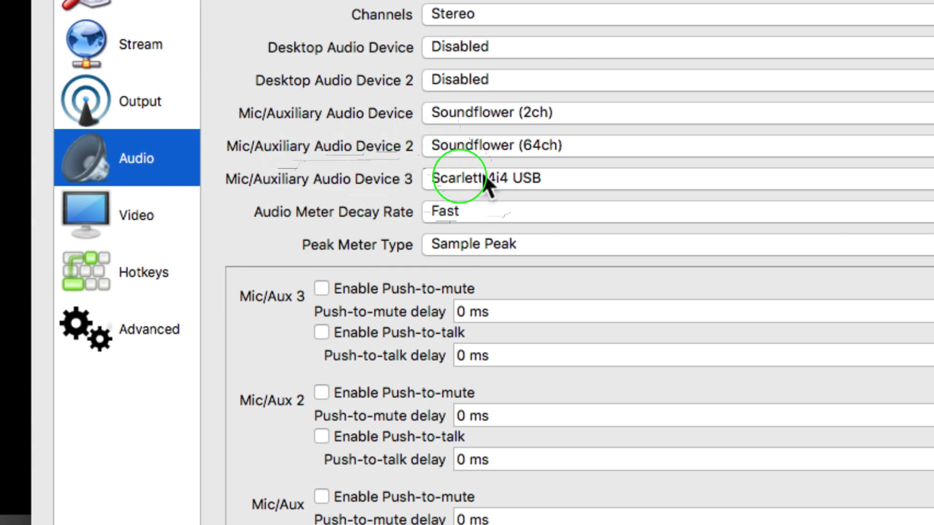
click(532, 110)
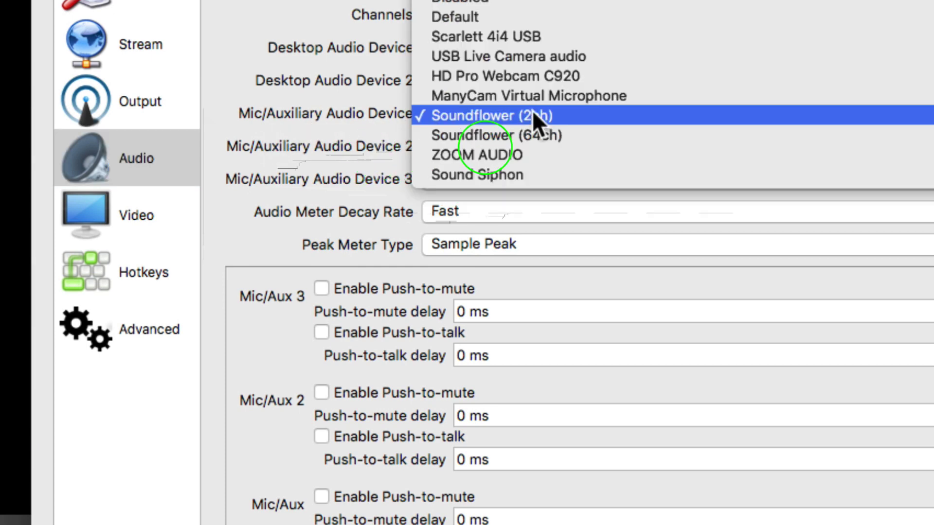
click(384, 140)
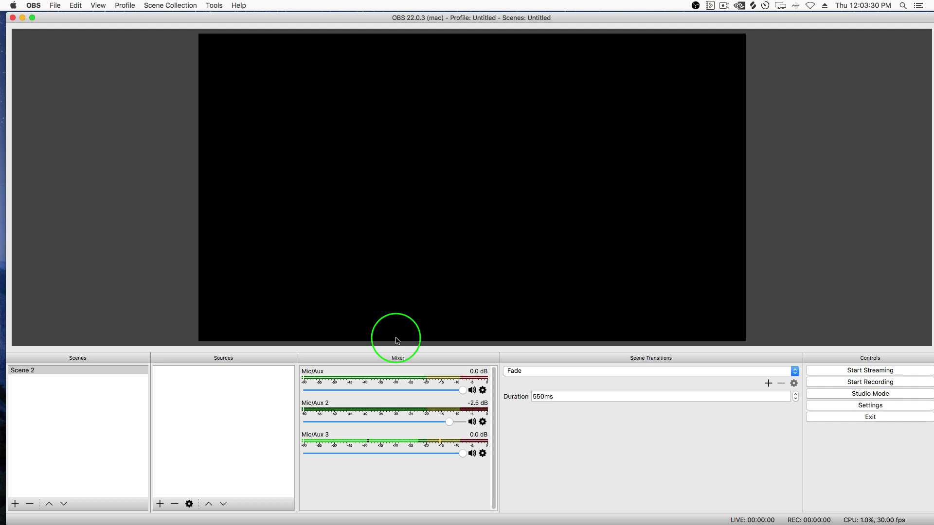
Step: Check which device the Mic/Aux channel uses in its properties, closing them unchanged
click(483, 391)
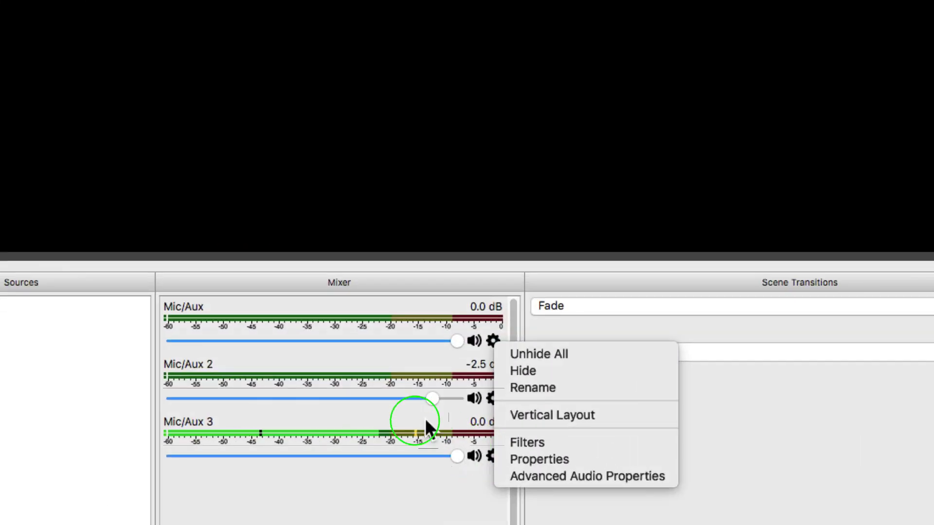
click(555, 456)
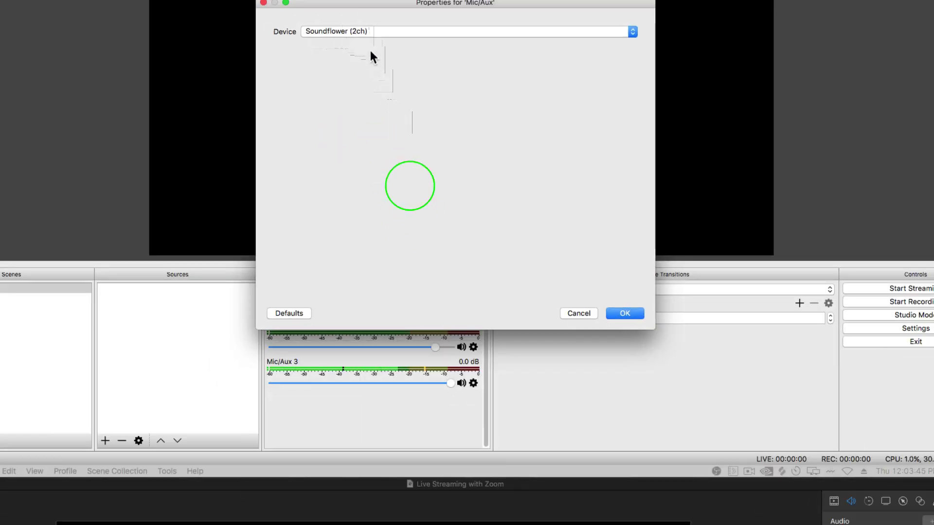
click(587, 312)
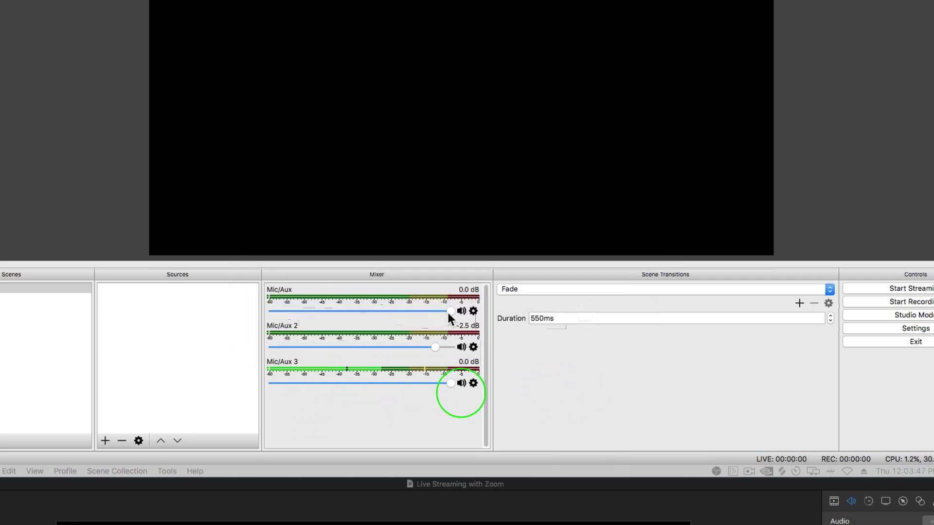
Step: Rename the Mic/Aux channel to Soundflower 2 and move on to the Mic/Aux 2 channel
click(473, 310)
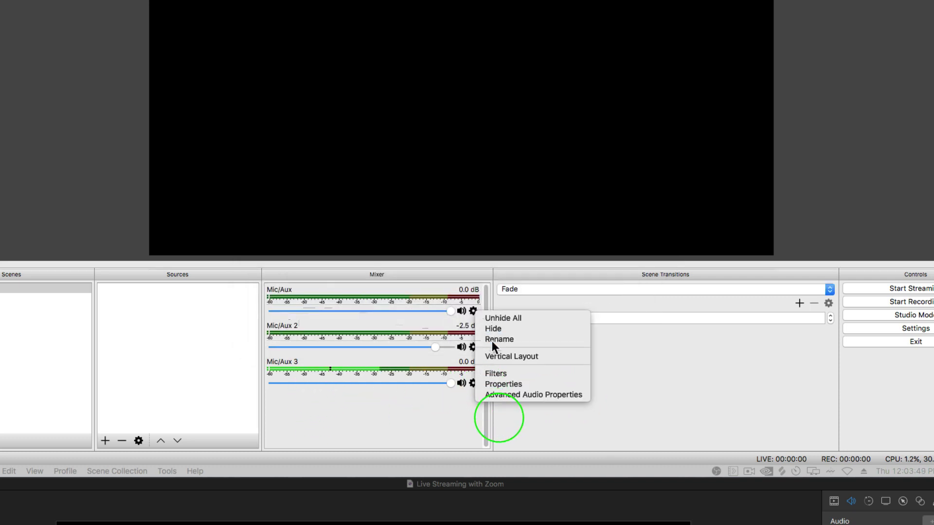
click(492, 340)
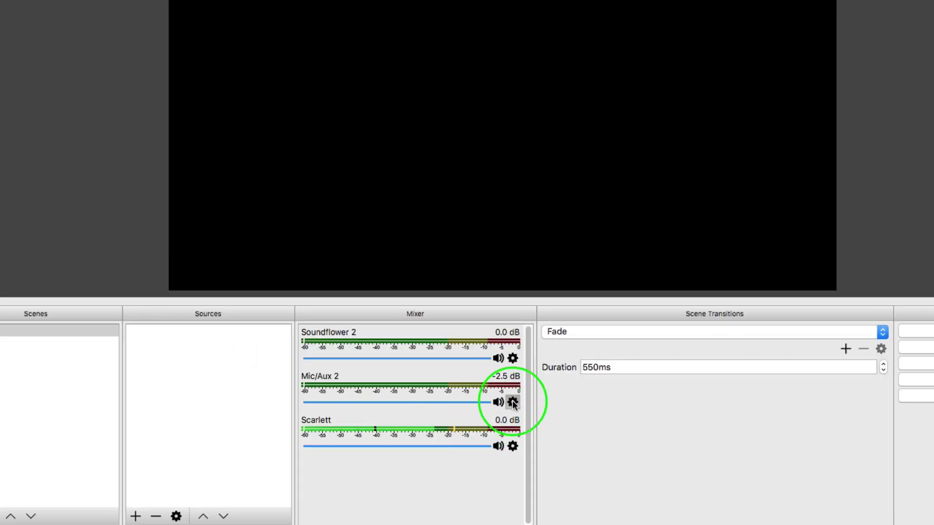
click(512, 403)
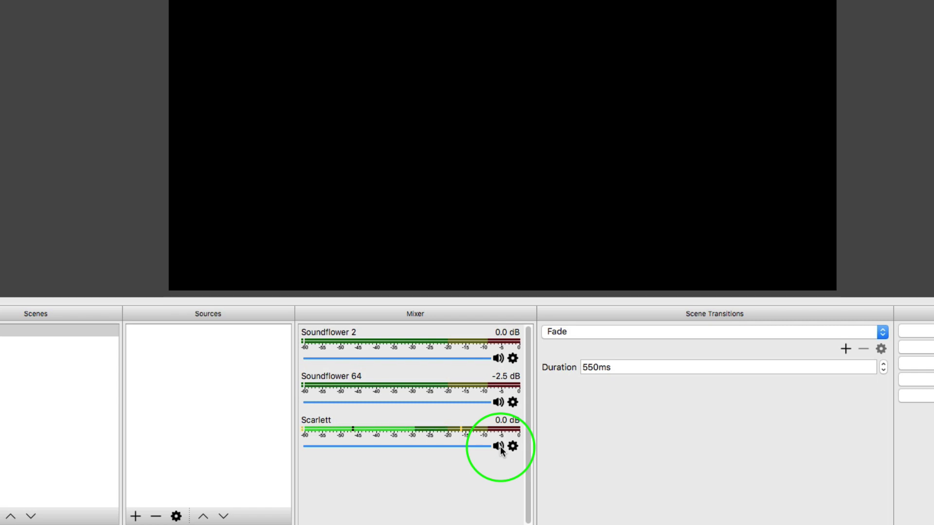
Step: In Advanced Audio Properties, leave Scarlett unmonitored and set both Soundflower channels to Monitor and Output
click(510, 446)
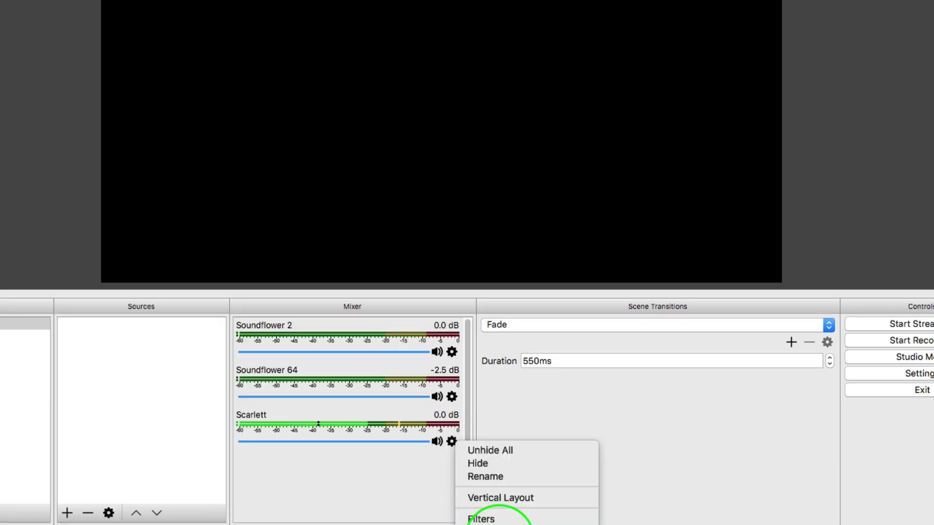
click(540, 521)
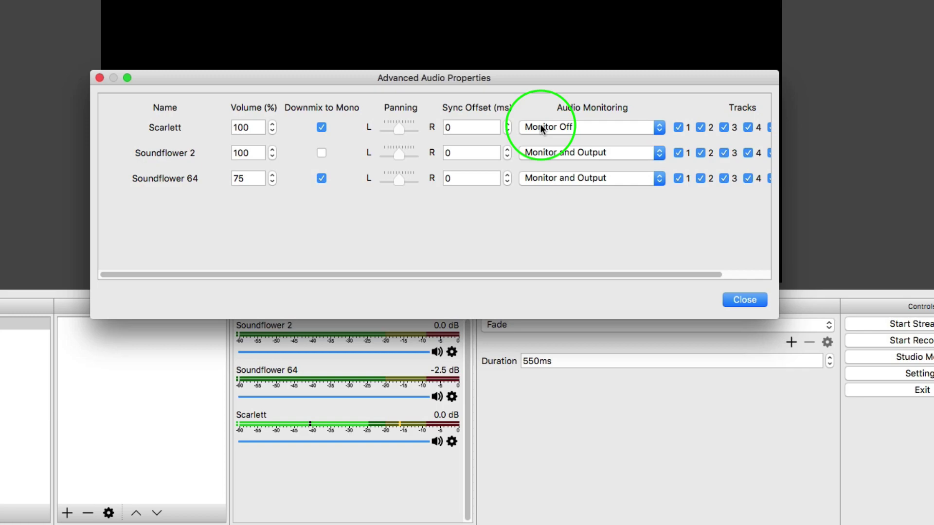
click(732, 301)
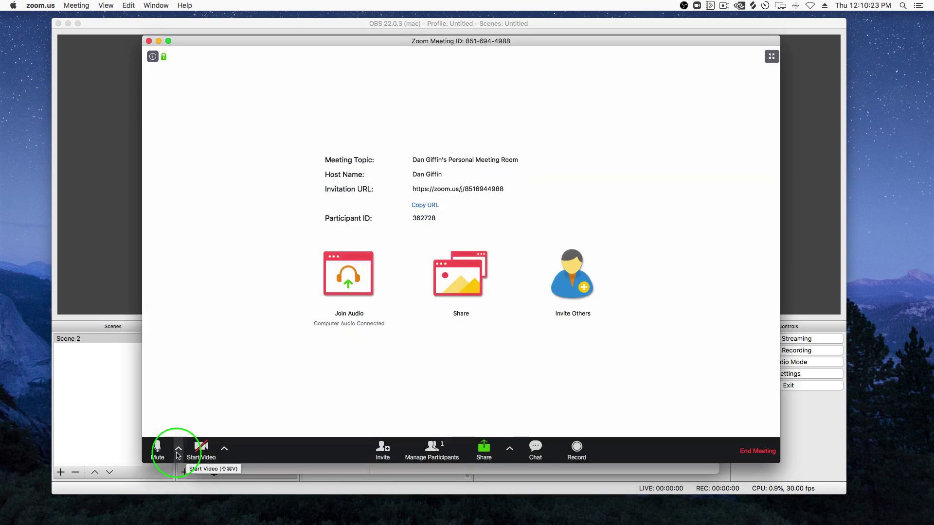
Step: Route the Zoom meeting's speaker audio to Soundflower (64ch)
click(178, 450)
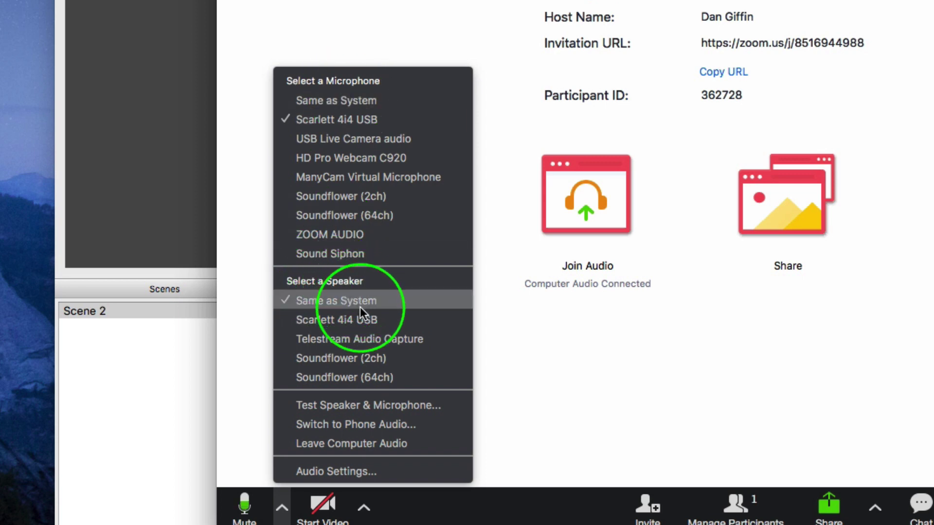
click(384, 378)
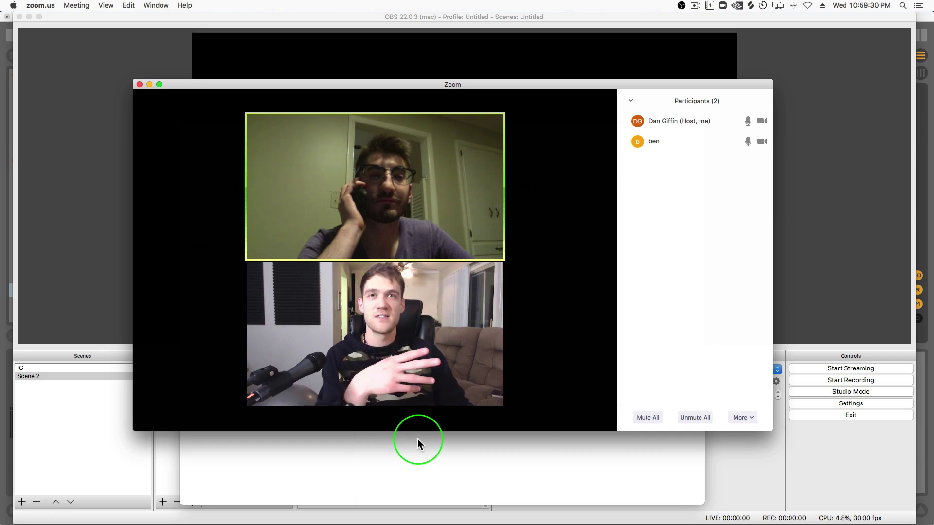
Step: Share Desktop 1 in Zoom, drag the floating video panel to the top, and begin adding an OBS source
mouse_move(650, 389)
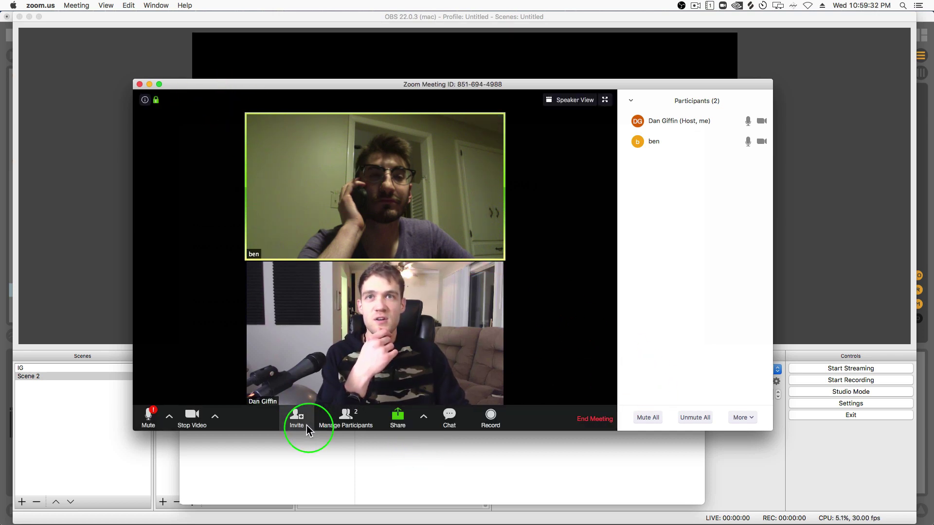
click(397, 416)
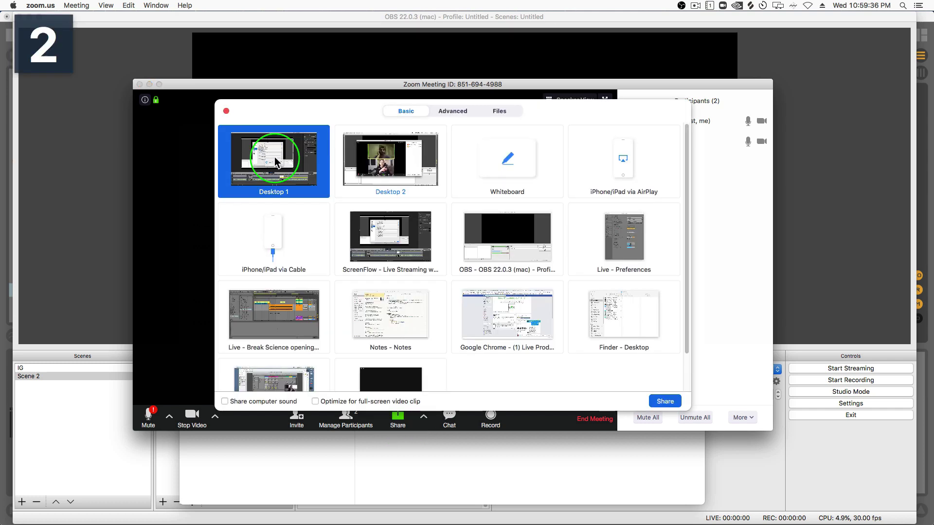
click(659, 406)
drag(668, 357, 688, 132)
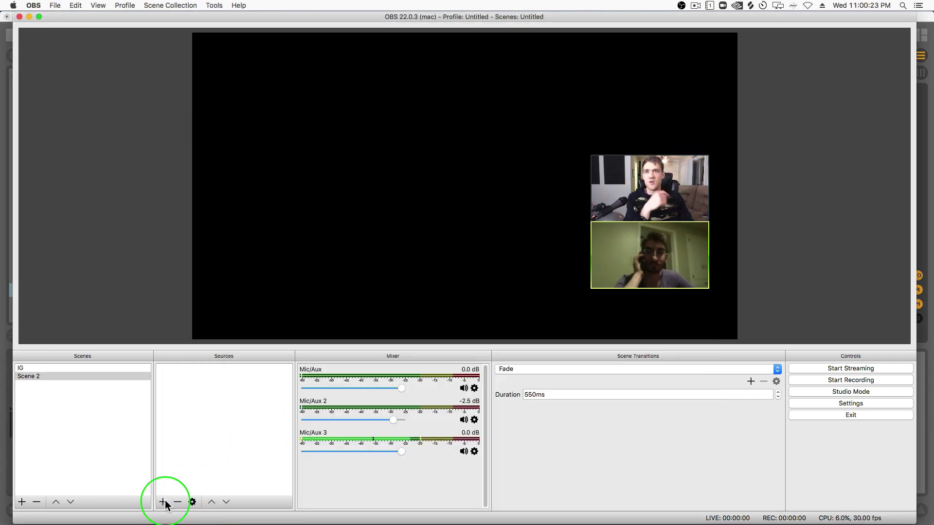
click(162, 503)
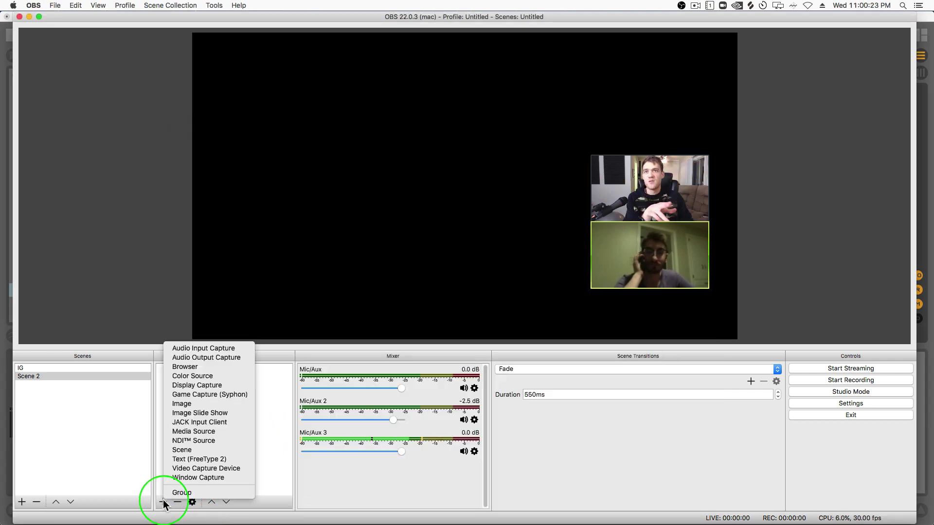
Step: Create a Window Capture source with 'Show Windows with empty names' ticked
click(195, 477)
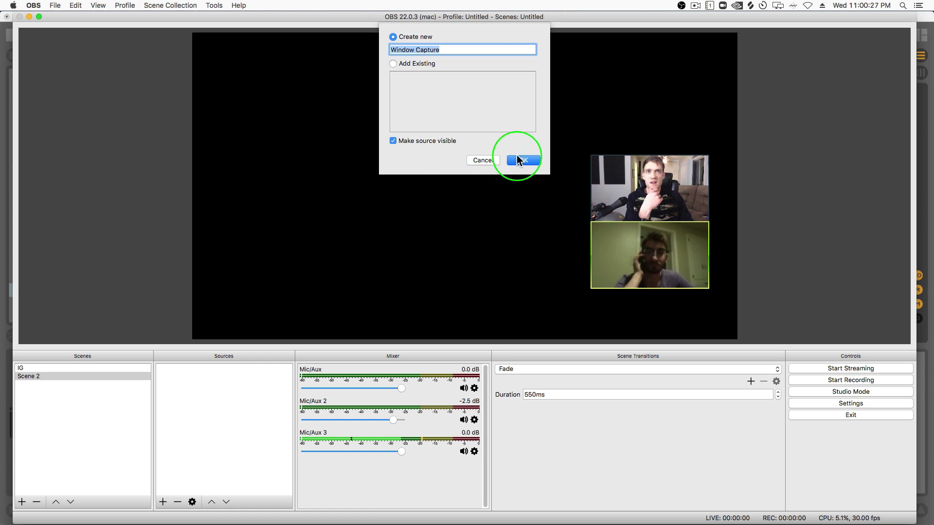
click(517, 158)
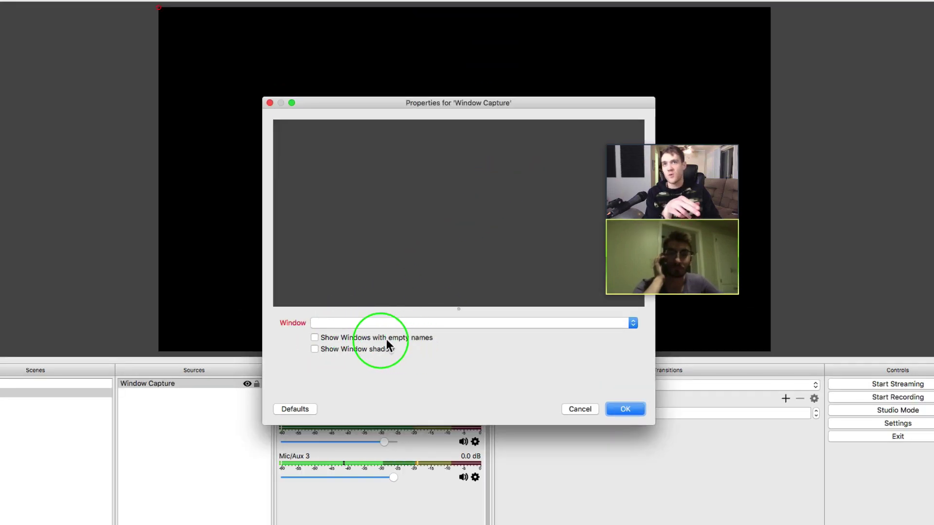
click(314, 337)
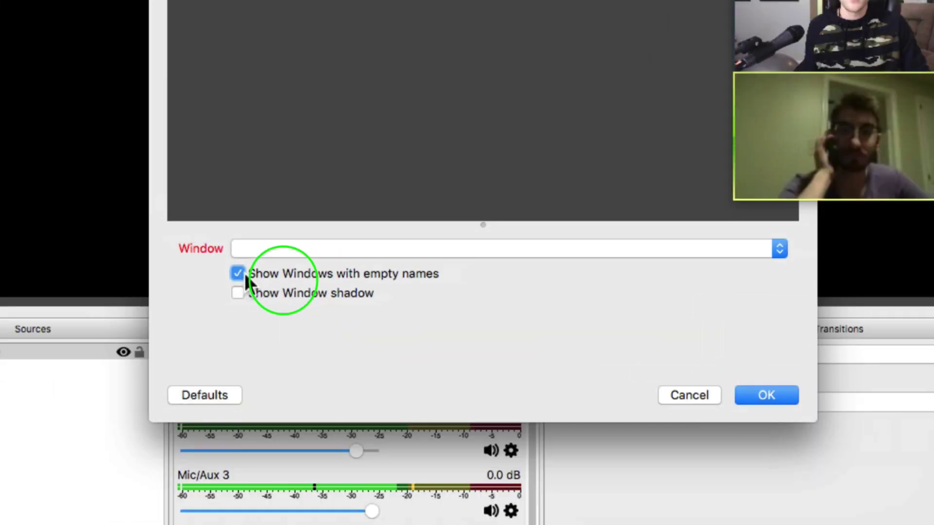
mouse_move(719, 80)
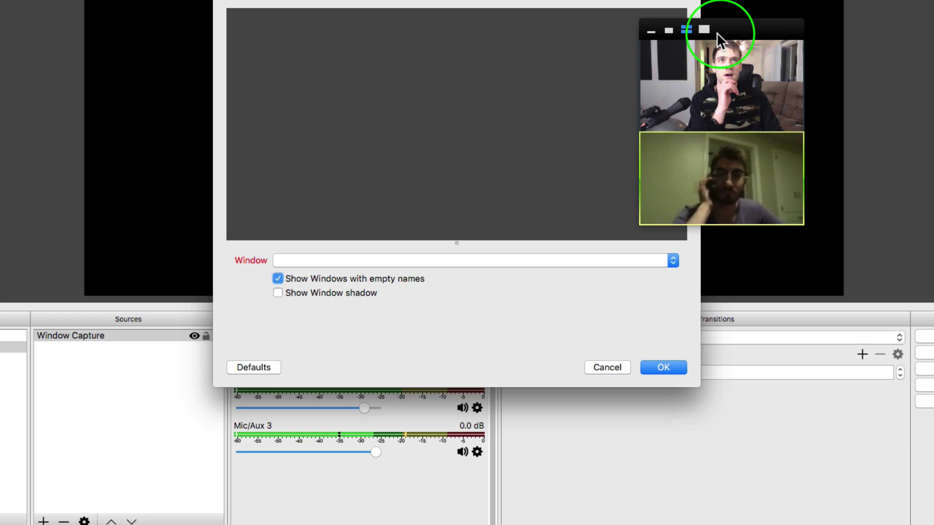
drag(716, 32, 773, 20)
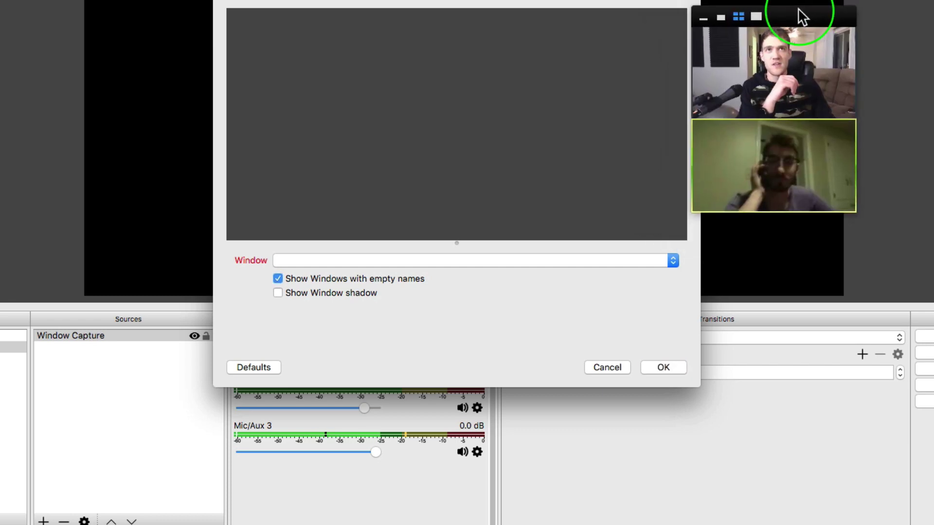
Step: Capture the [zoom.us] window and drag it into the canvas's lower-right corner
click(412, 261)
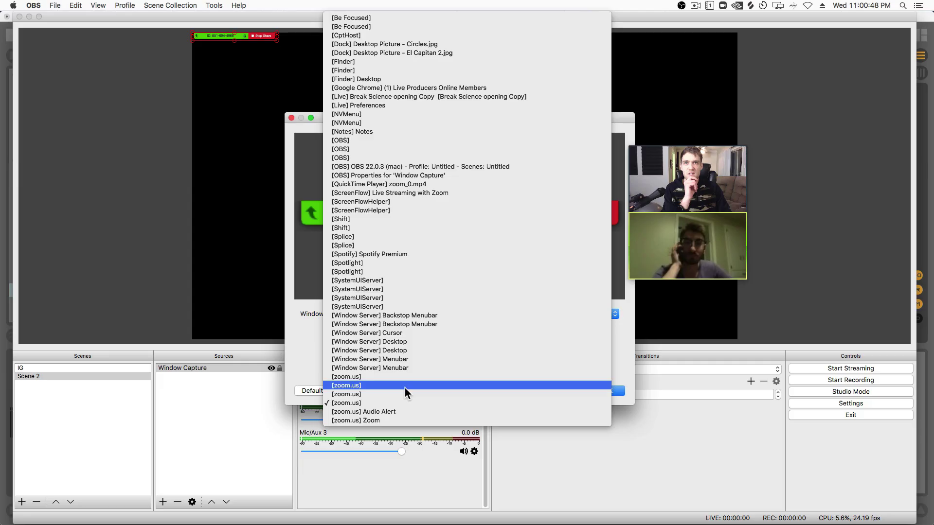
click(379, 362)
click(404, 260)
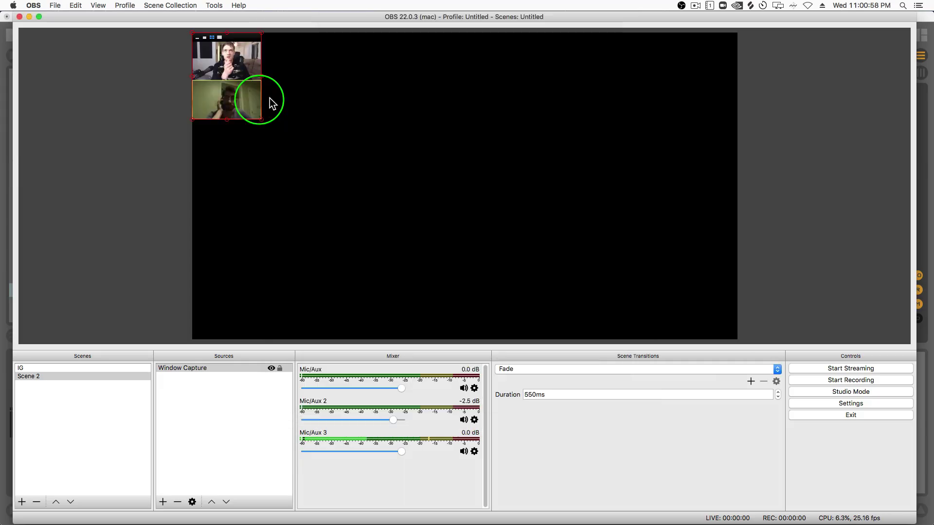
drag(256, 98, 664, 190)
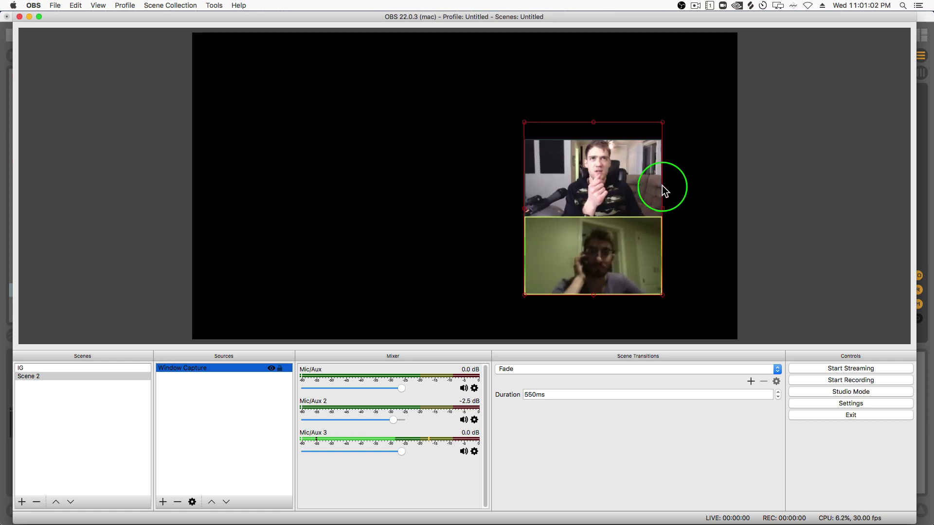
drag(607, 194, 655, 221)
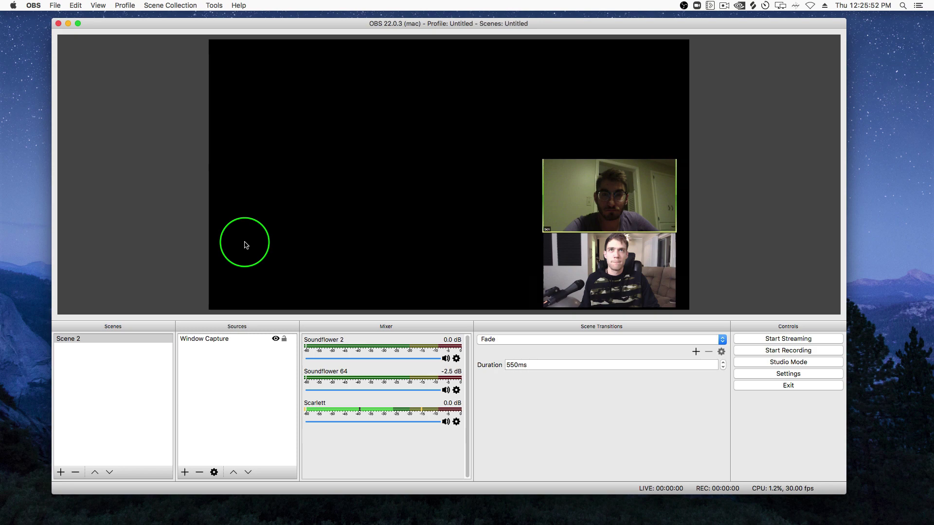
Step: Add a Display Capture source of the Ableton Live display
click(185, 472)
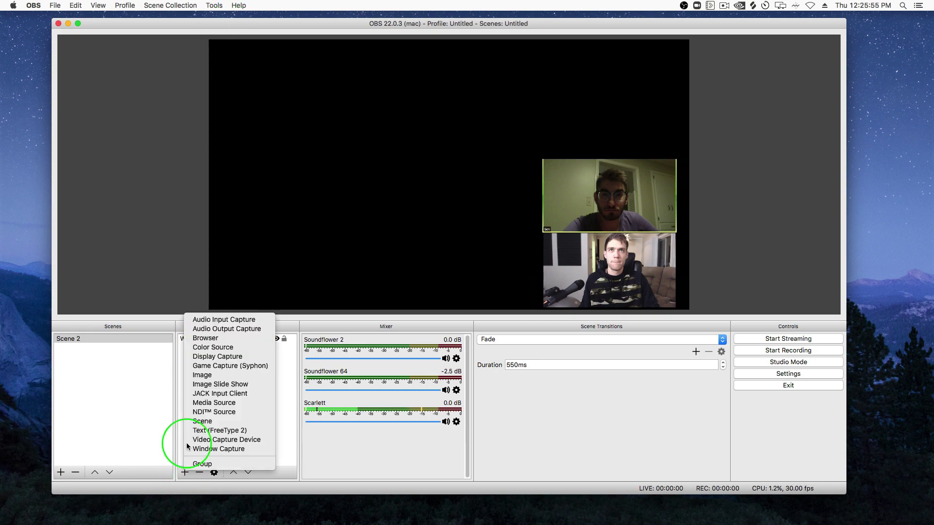
click(217, 356)
click(516, 166)
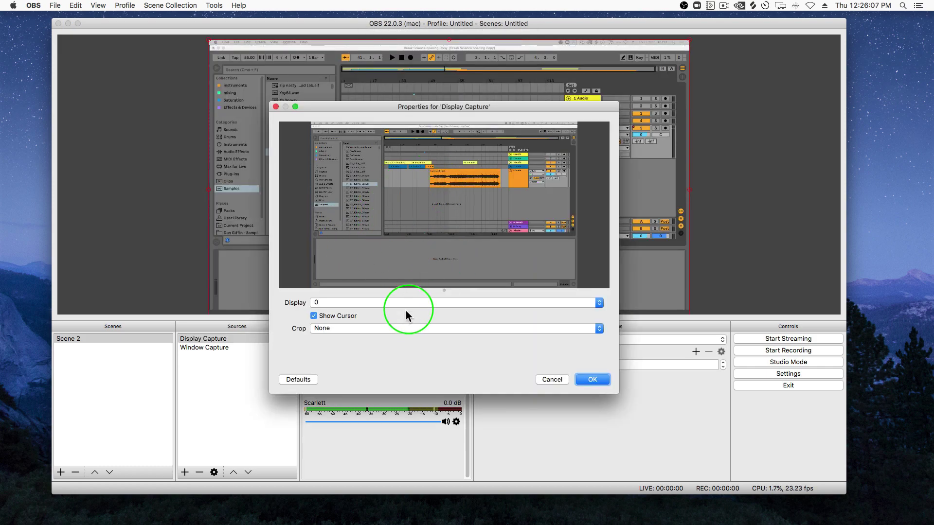
click(401, 305)
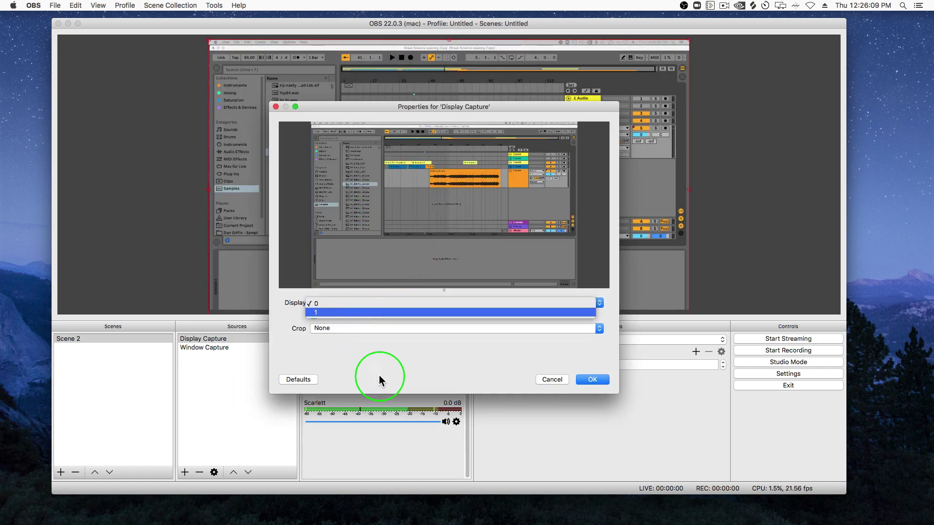
click(379, 375)
click(592, 380)
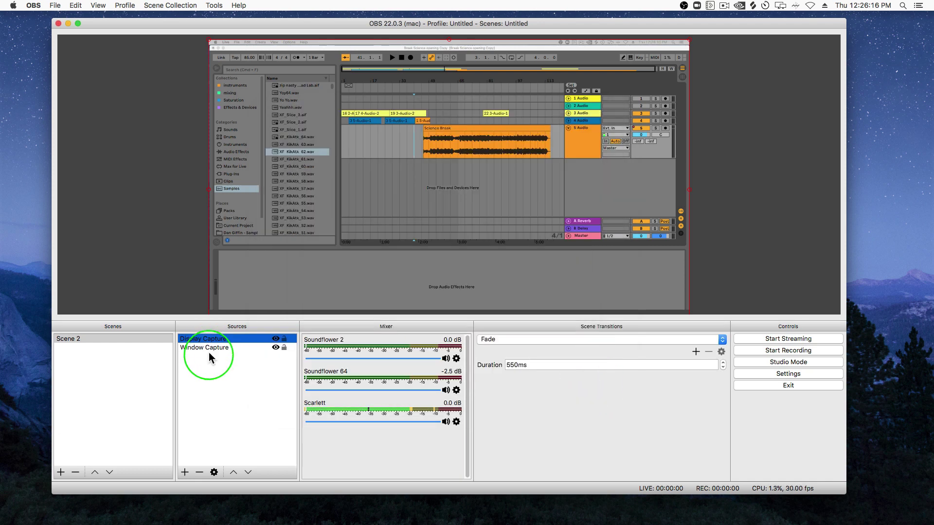
Step: Move Window Capture above Display Capture in the Sources list so the Zoom call sits on top
click(209, 354)
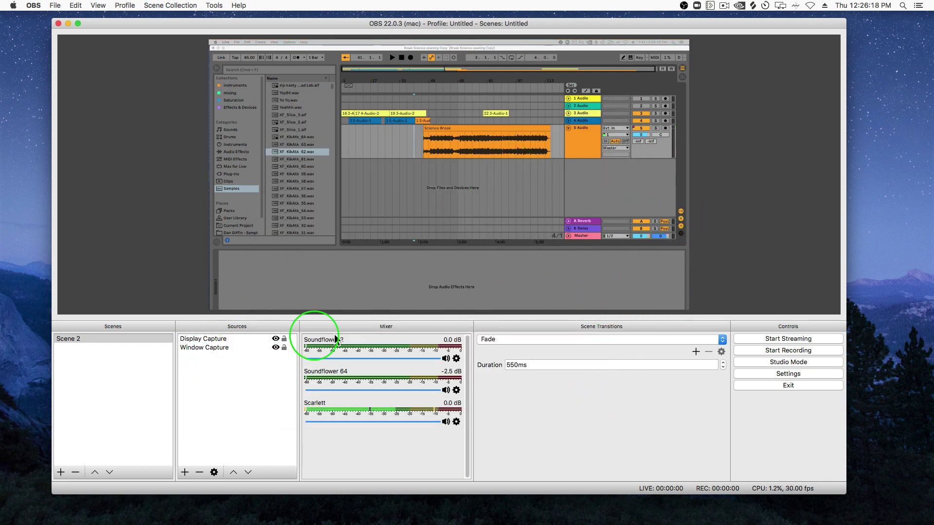
drag(204, 347, 203, 336)
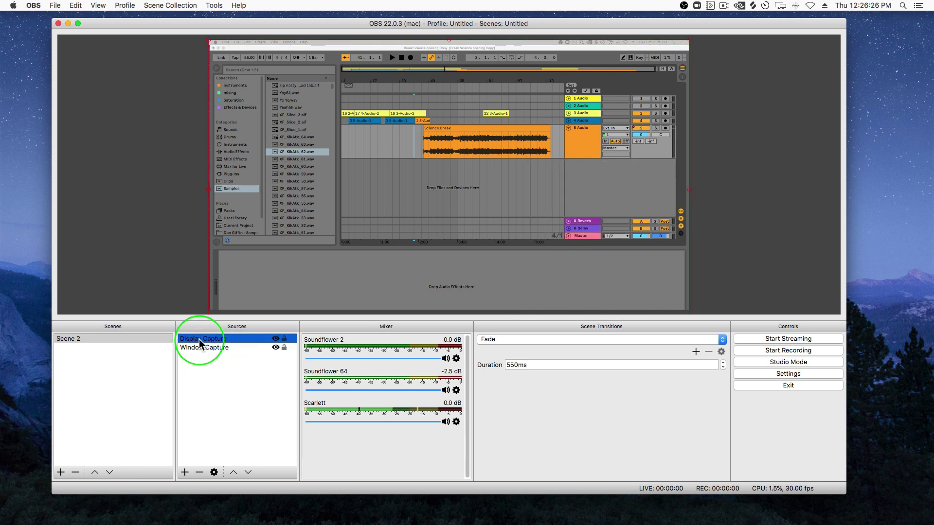
click(202, 346)
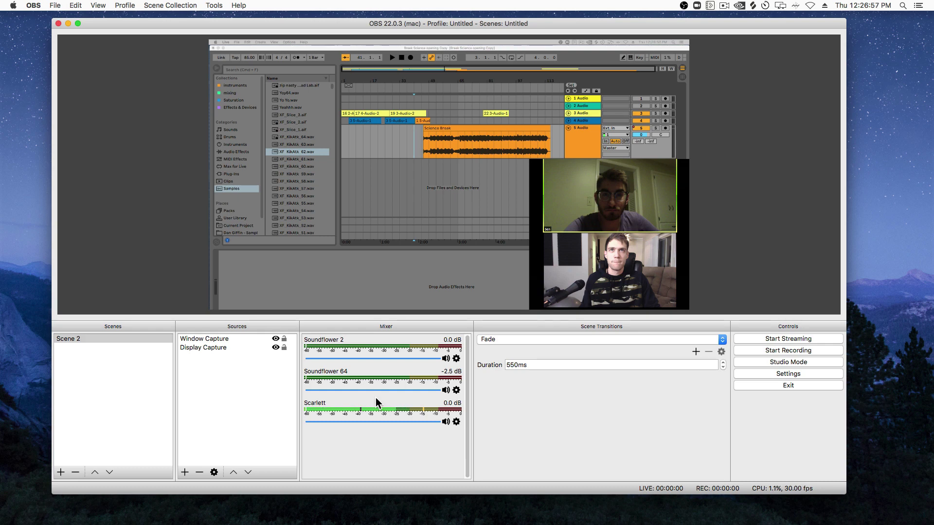
click(375, 398)
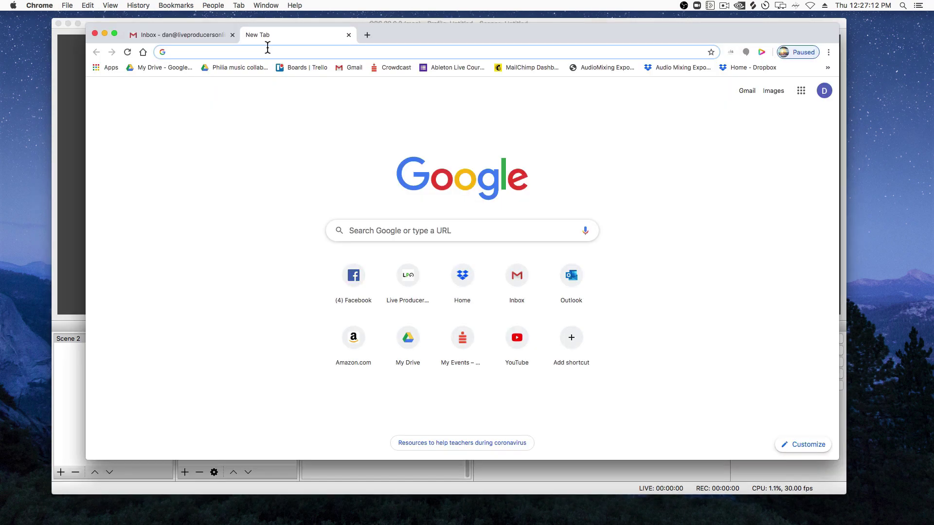
Step: Load youtube.com and go to the Go live page in YouTube Studio
text(youtube.com)
key(Return)
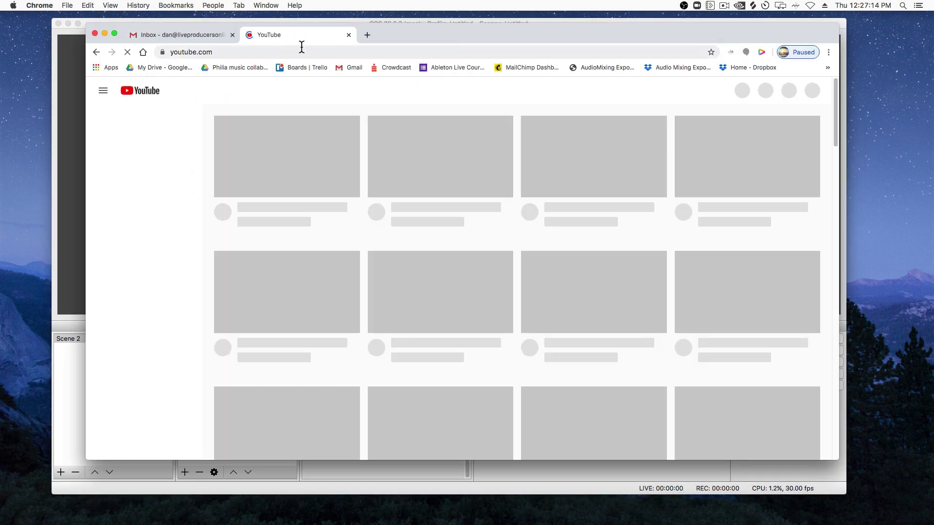
click(734, 90)
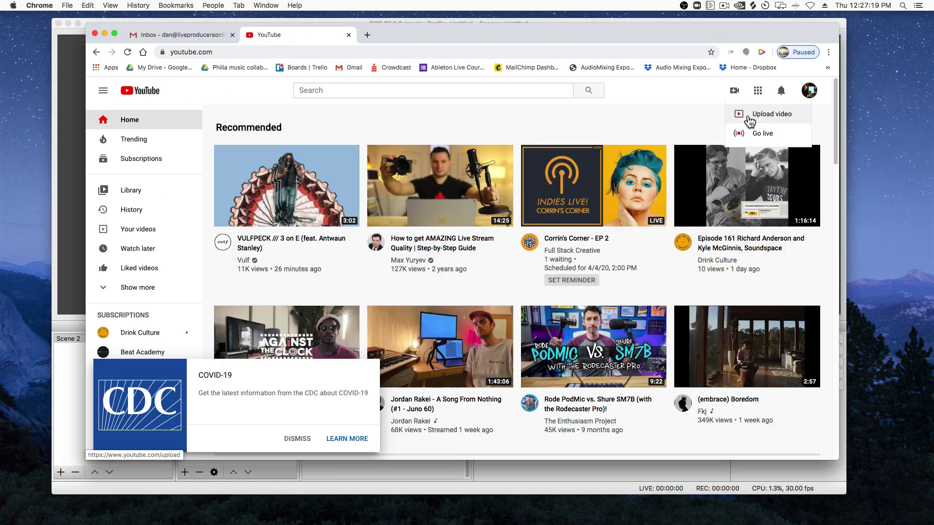
click(759, 134)
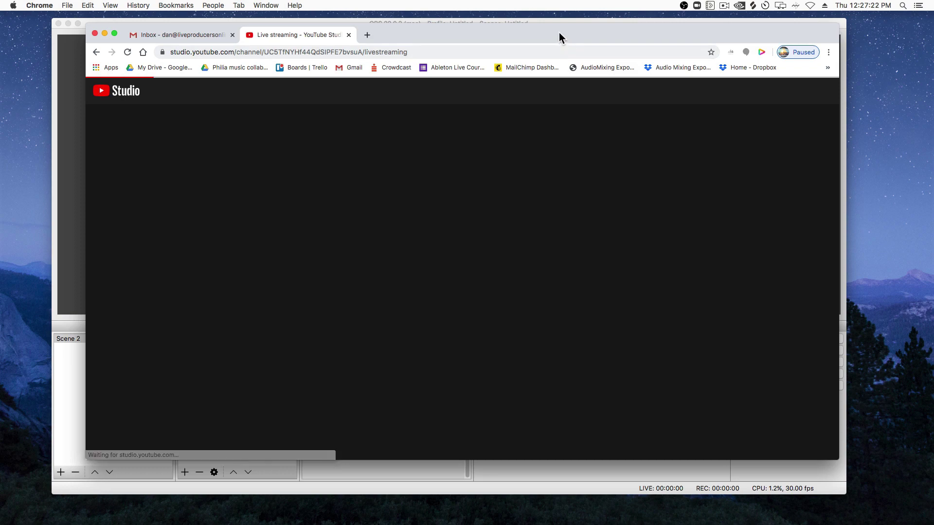
Step: Create a new stream titled Blah and copy its stream key
drag(558, 32, 553, 33)
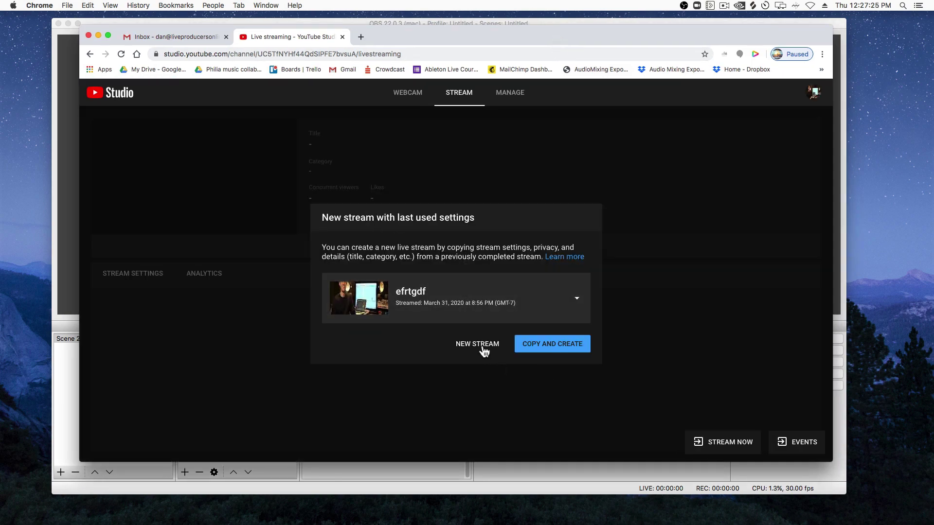
click(482, 345)
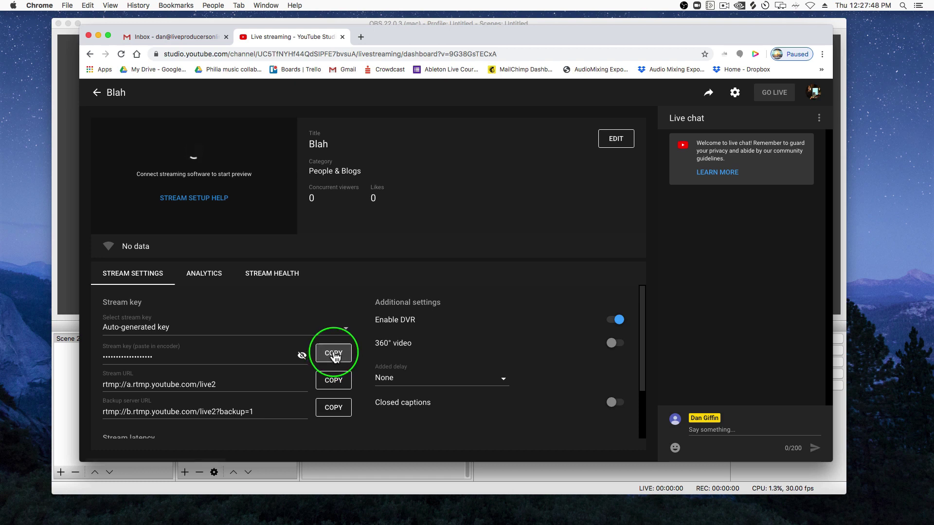
click(334, 354)
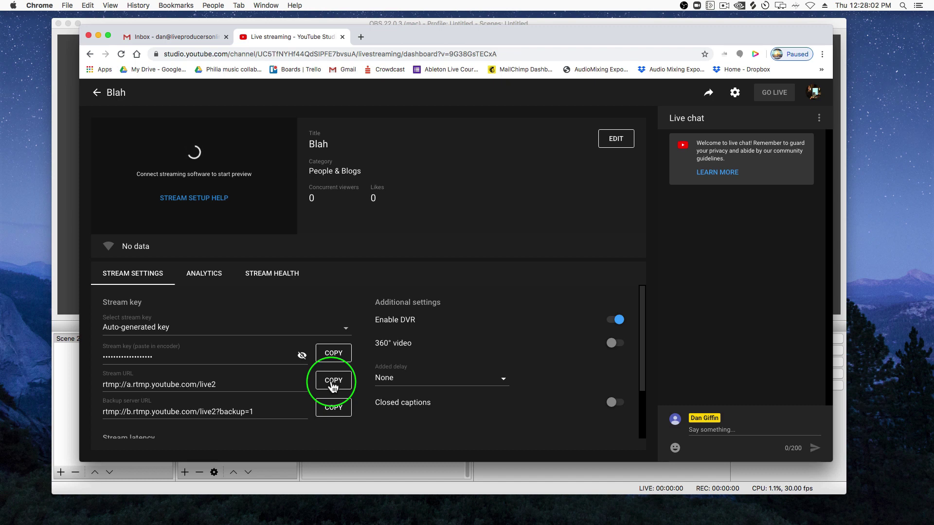
Step: Open OBS's Stream settings and keep Streaming Services as the stream type
click(63, 374)
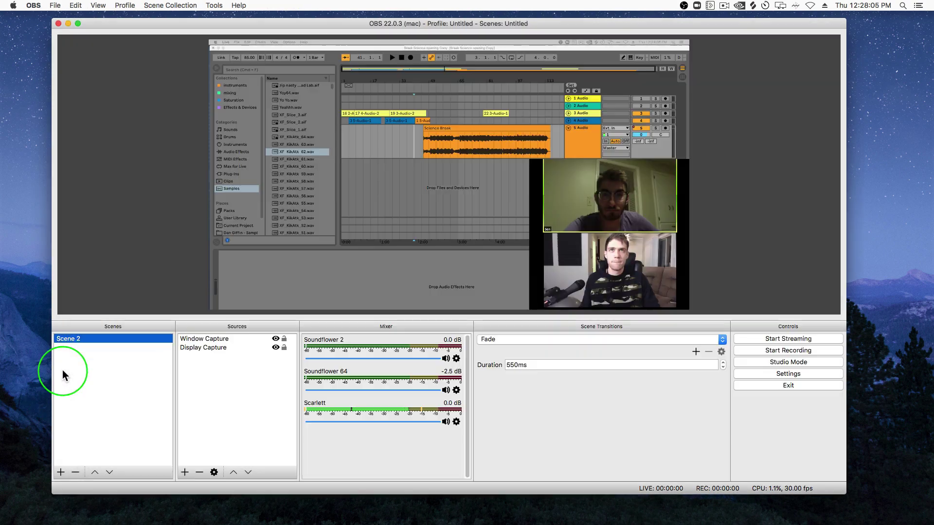
click(33, 6)
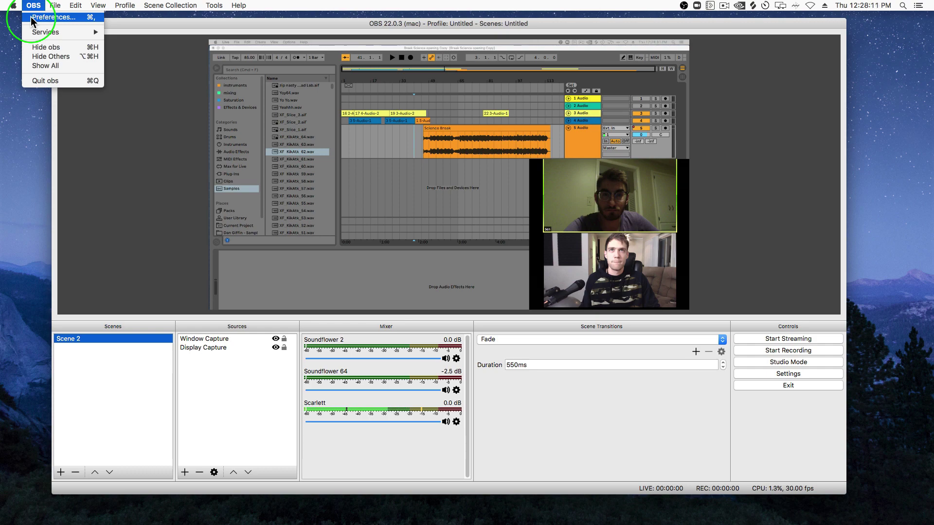
click(31, 18)
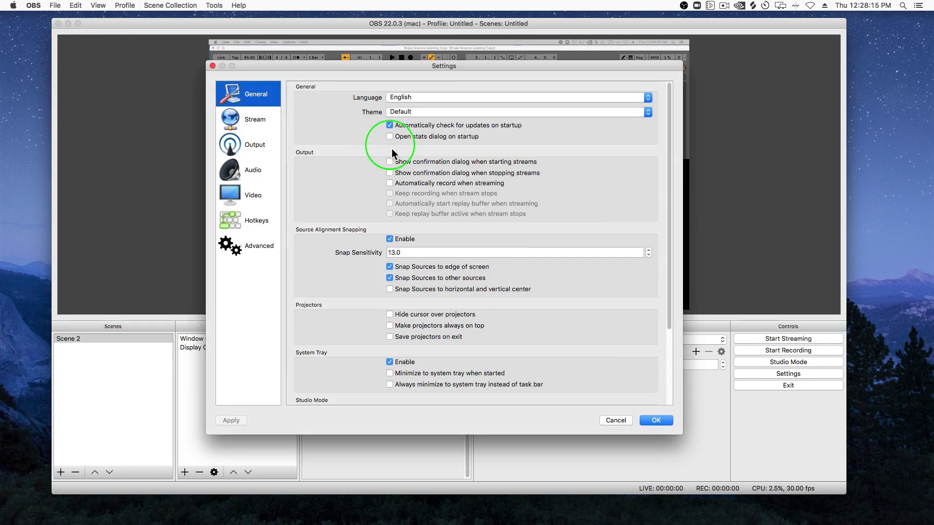
click(253, 121)
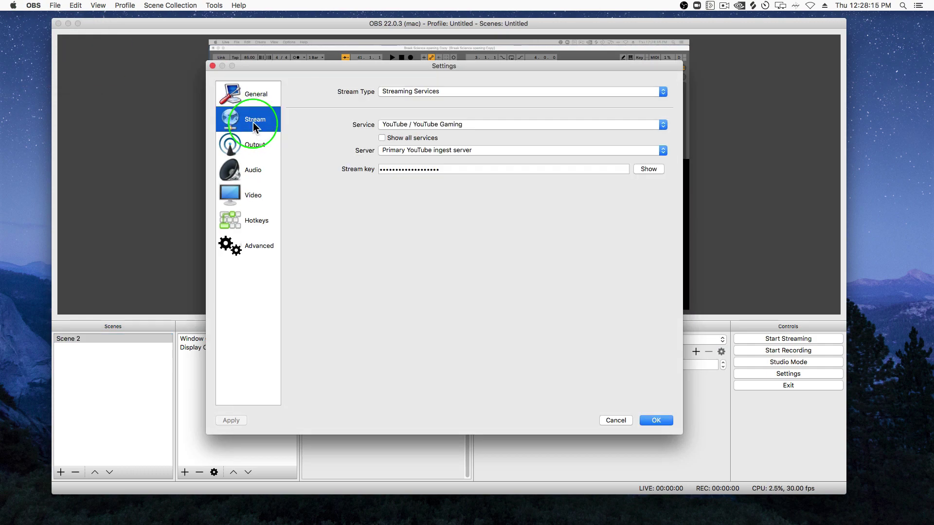
click(412, 91)
click(369, 107)
Step: Paste the YouTube stream key, save the settings, start streaming, and check the YouTube Studio dashboard
click(613, 171)
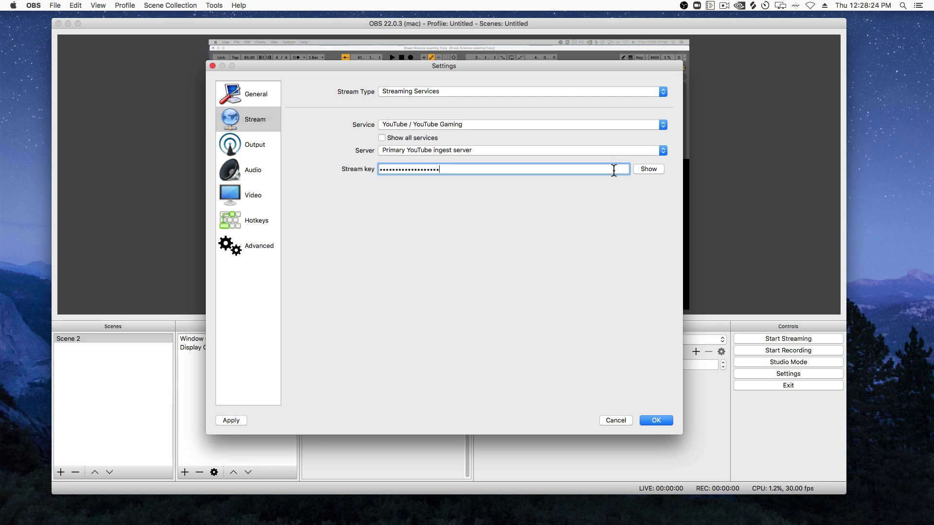
click(670, 421)
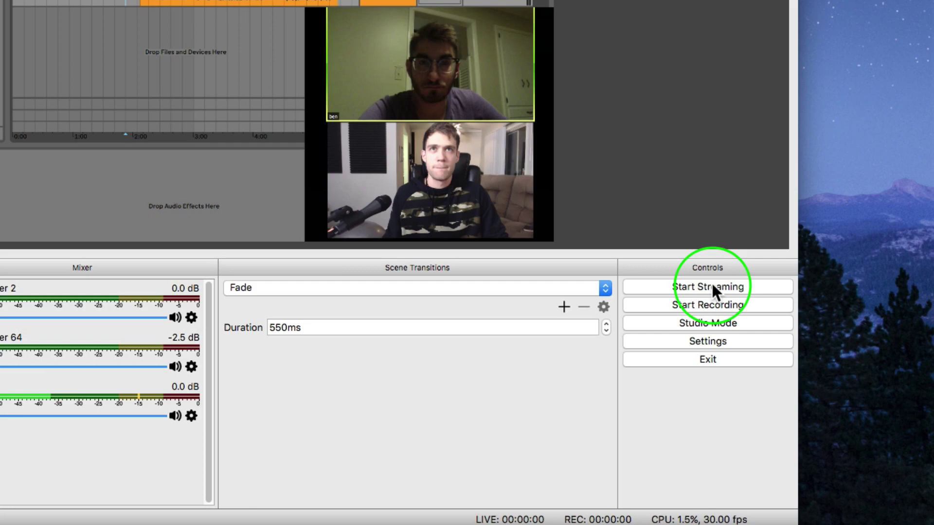
click(711, 286)
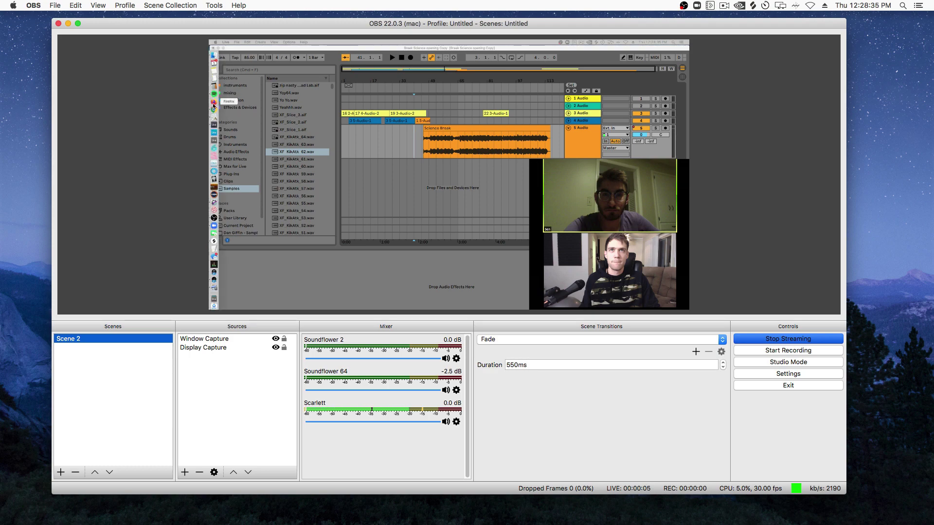
key(super+Tab)
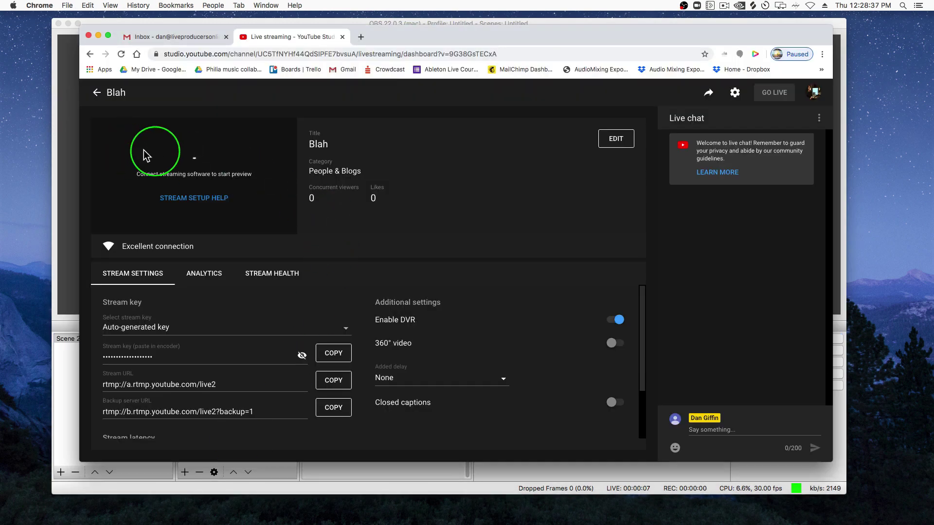